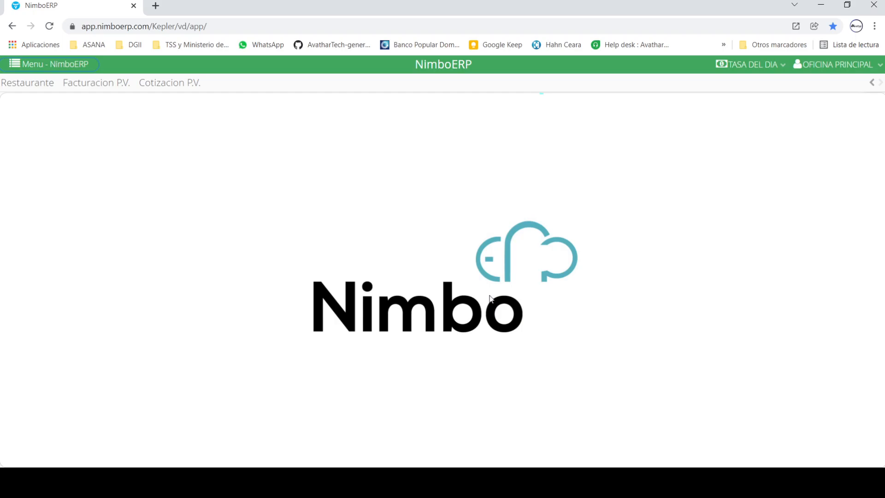
Open the Cierre de Nómina screen of the Nómina module
left_click(42, 66)
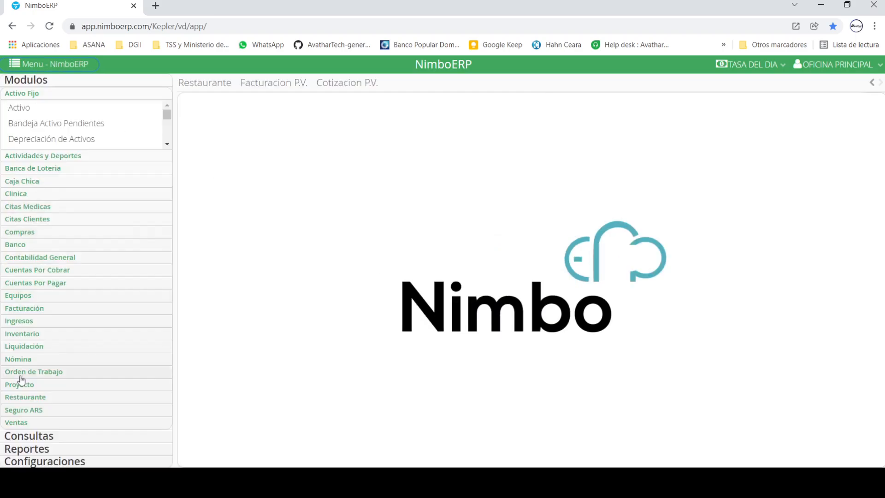
left_click(20, 359)
scroll(52, 353, "down", 1)
scroll(69, 352, "up", 3)
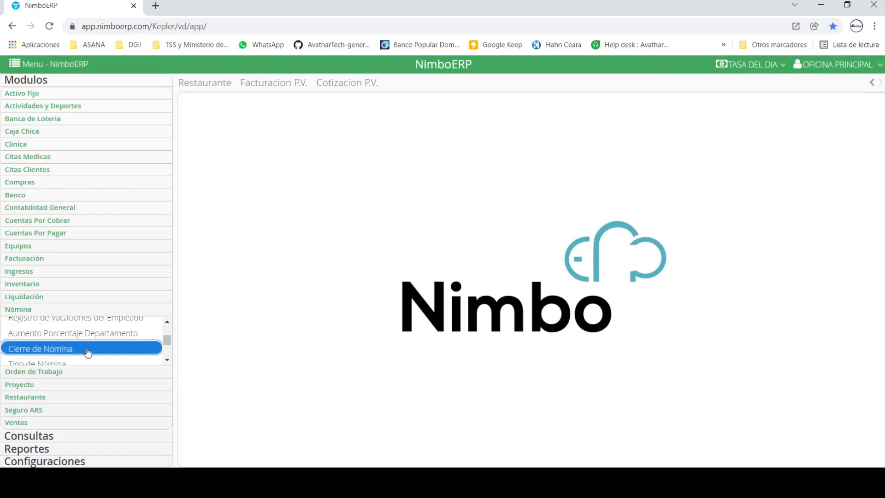
left_click(88, 353)
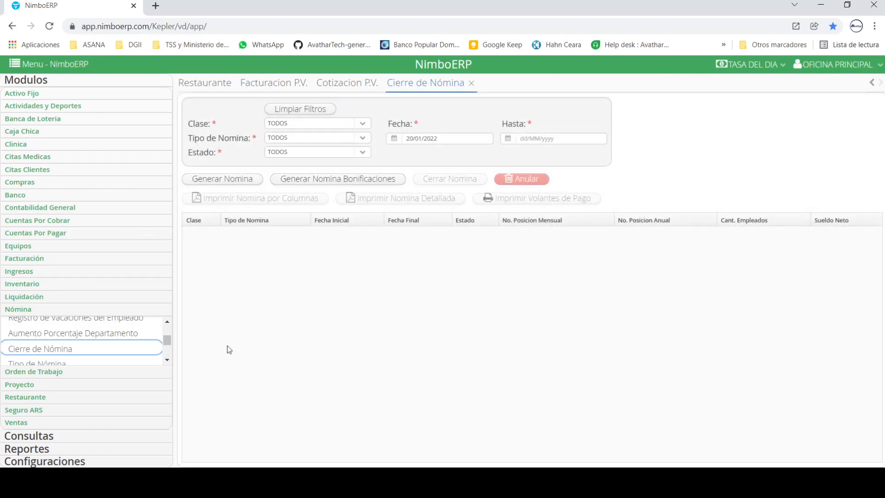
Generate the Mensual payroll of class NORMAL for 01/10/2021 to 31/10/2021, then close its report and the generation dialog
left_click(232, 180)
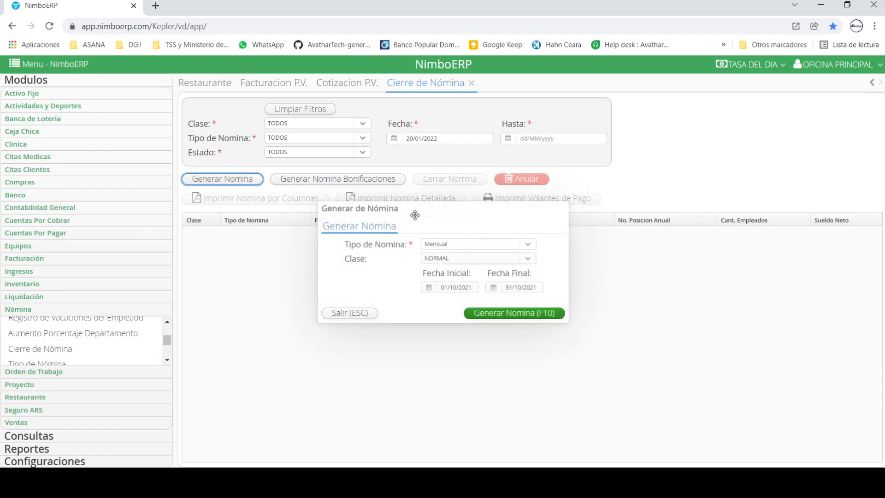
left_click(527, 245)
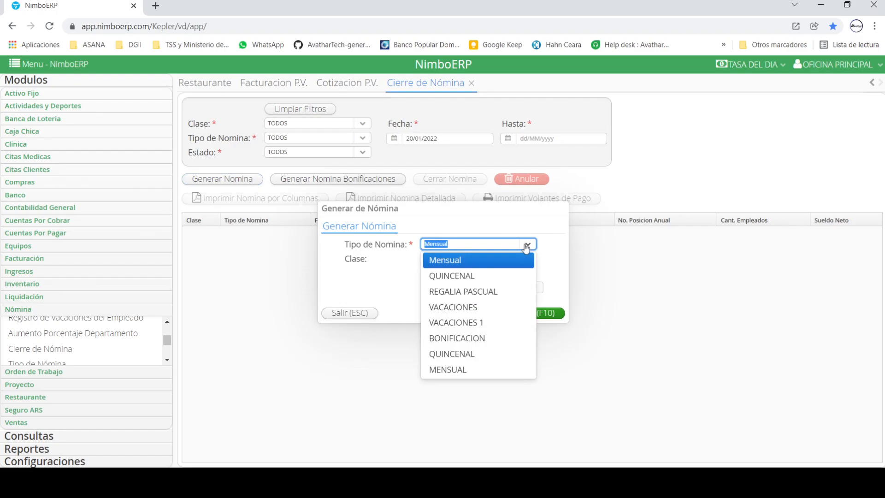
left_click(507, 260)
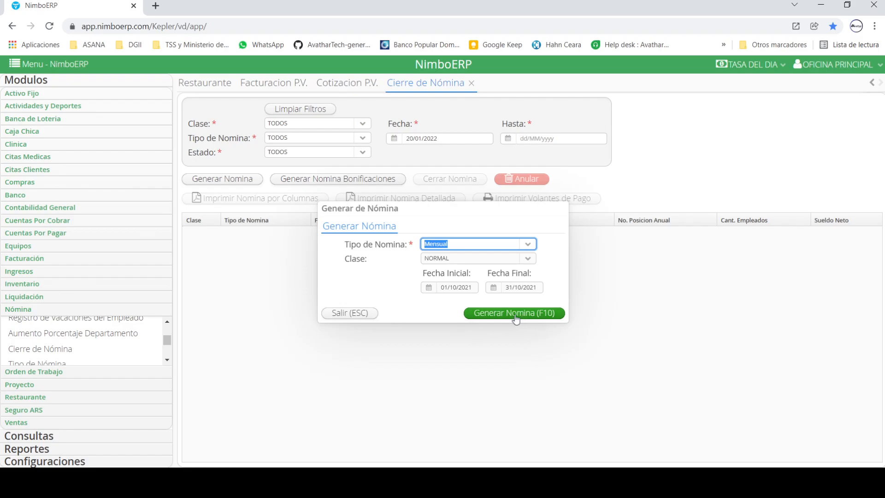
left_click(548, 315)
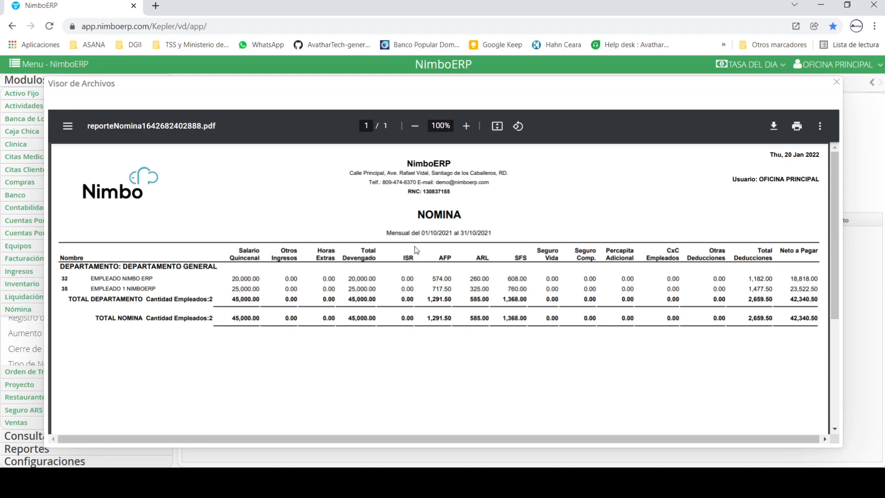
left_click(837, 82)
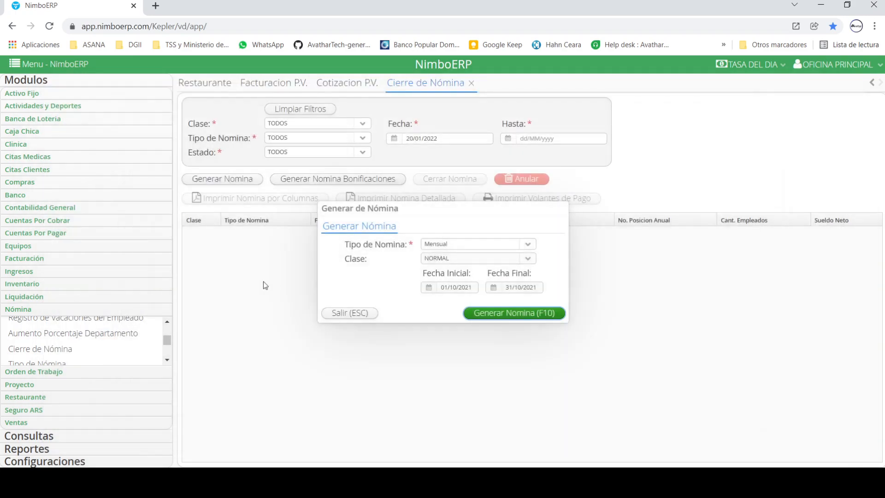
left_click(337, 315)
left_click(555, 280)
scroll(141, 325, "up", 3)
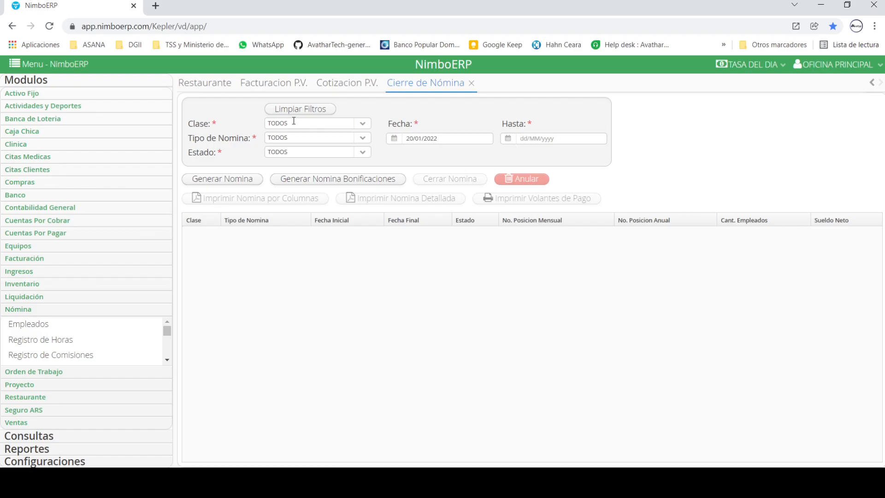
Generate the October 2021 Mensual payroll again and exit both its report and the generation dialog
left_click(227, 181)
left_click(537, 314)
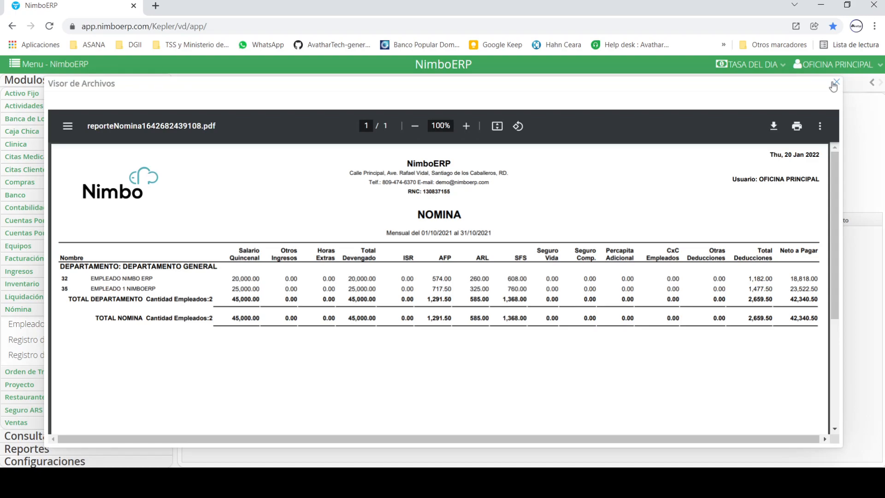
left_click(834, 84)
left_click(356, 313)
left_click(556, 280)
Clear the payroll list filters and start closing the open Mensual payroll for 01/10/2021 to 31/10/2021
left_click(296, 110)
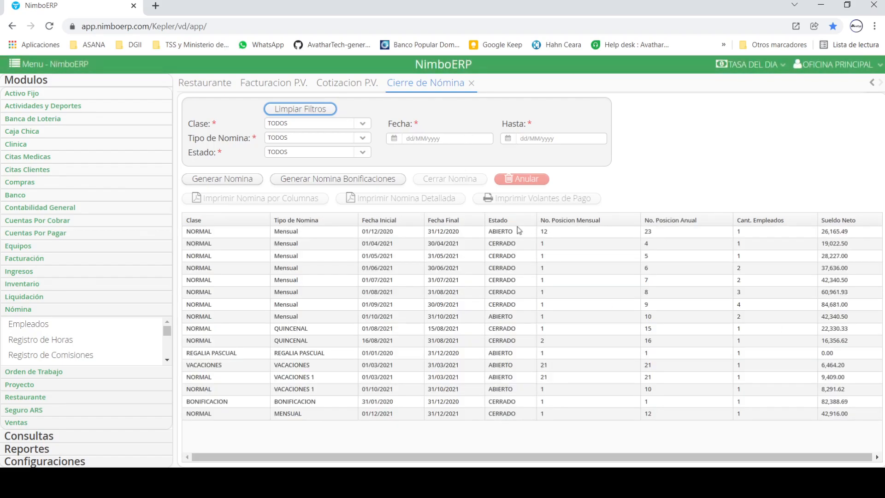
left_click(475, 319)
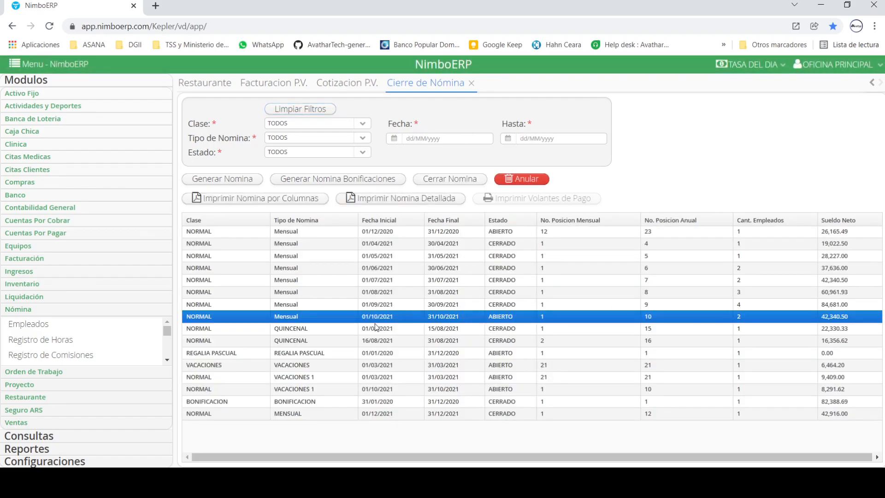
left_click(245, 321)
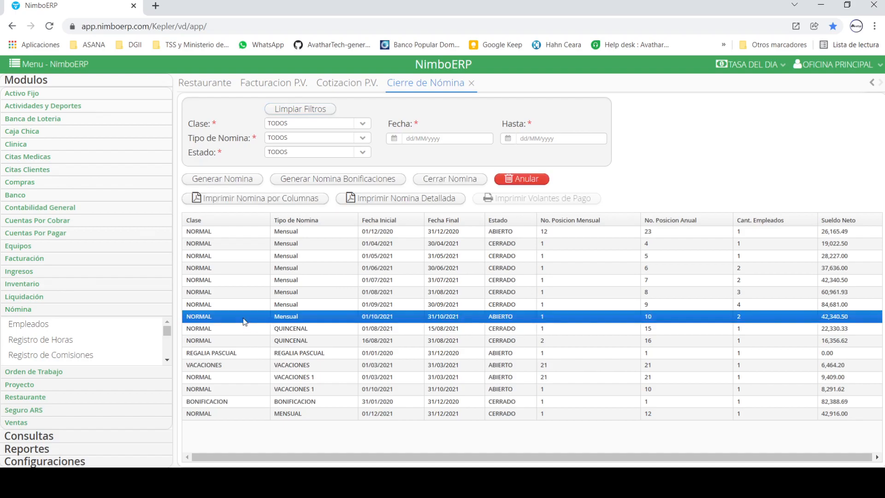
left_click(451, 179)
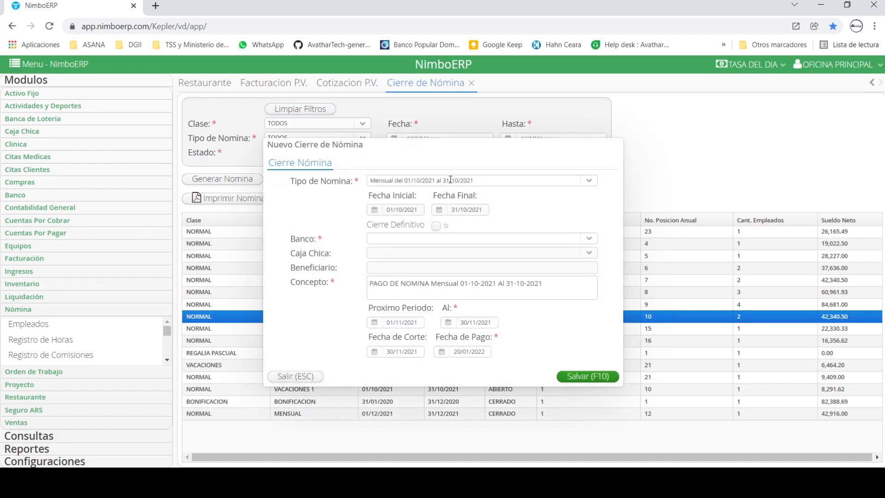
Choose the Mensual payroll del 01/10/2021 al 31/10/2021, mark it as Cierre Definitivo and select the Banco Popular account
left_click(591, 181)
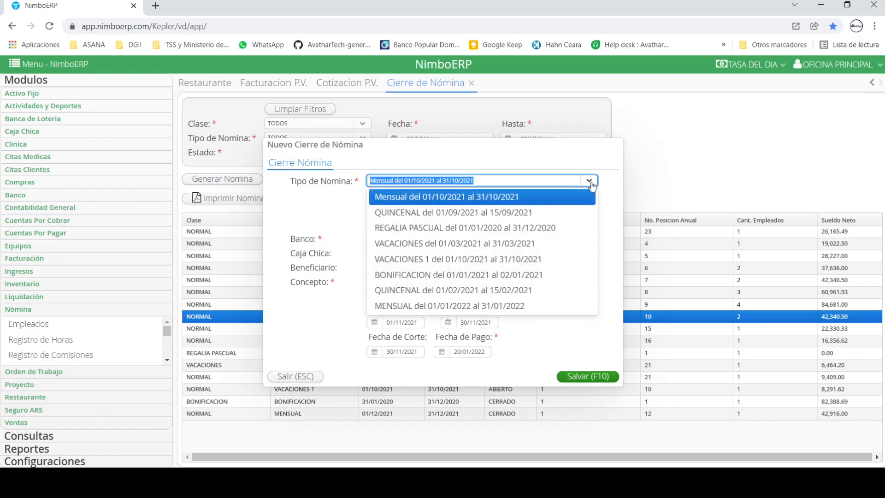
left_click(463, 197)
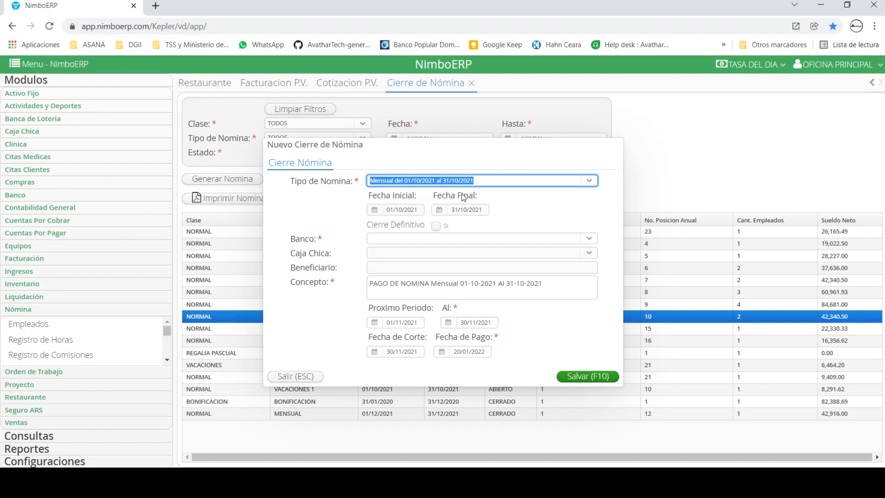
left_click(437, 226)
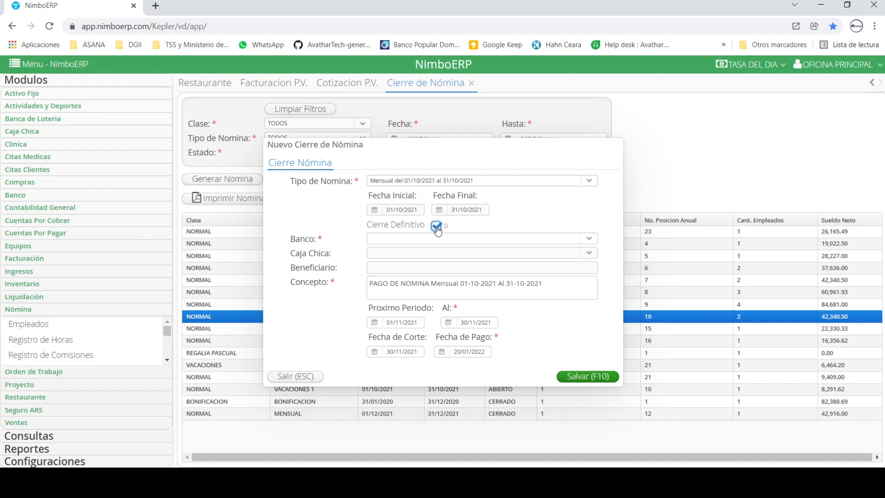
left_click(431, 238)
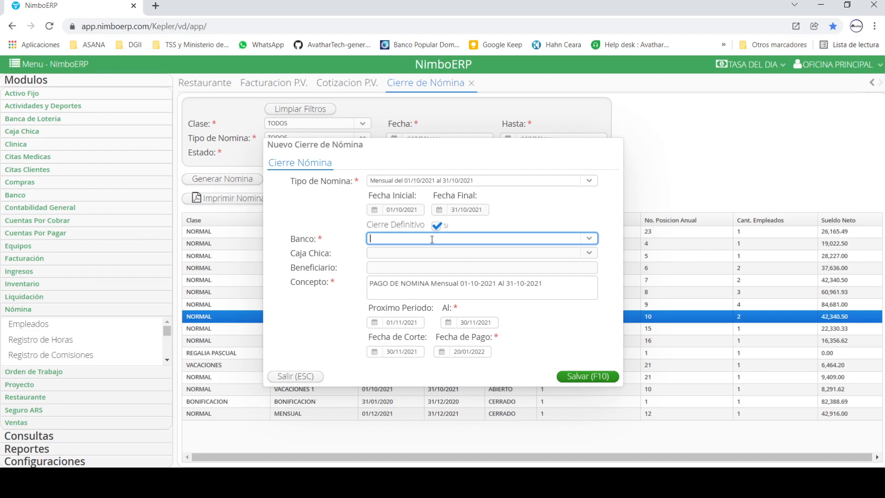
key("Down")
key("Down")
key("Return")
left_click(423, 251)
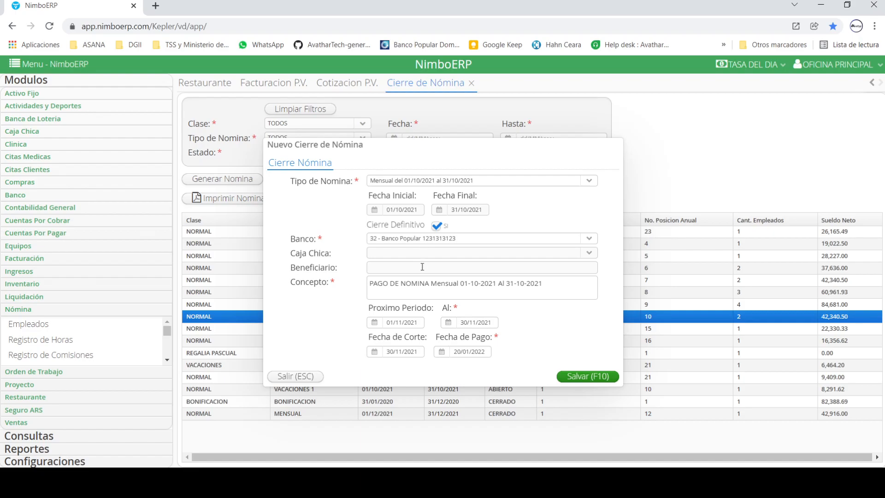
Review the Concepto text, the next period dates and the Fecha de Corte in the closing form
left_click(403, 288)
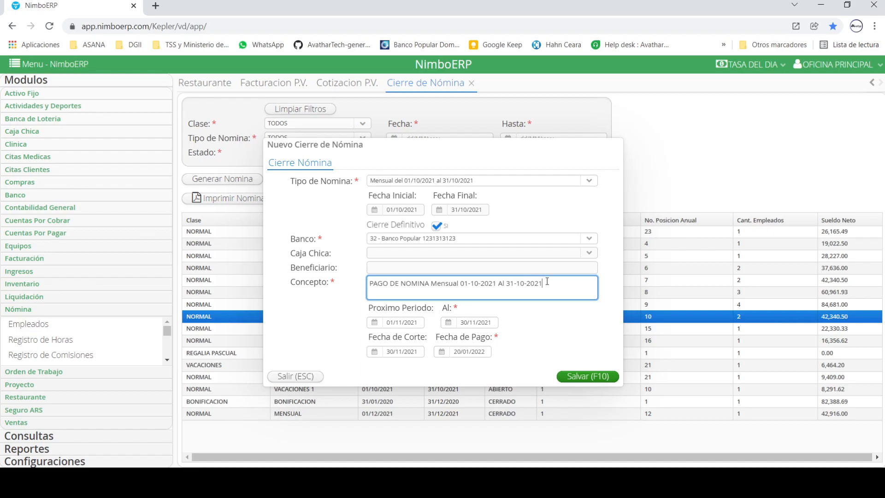
key("shift+Left")
key("ctrl+shift+Left")
key("shift+Home")
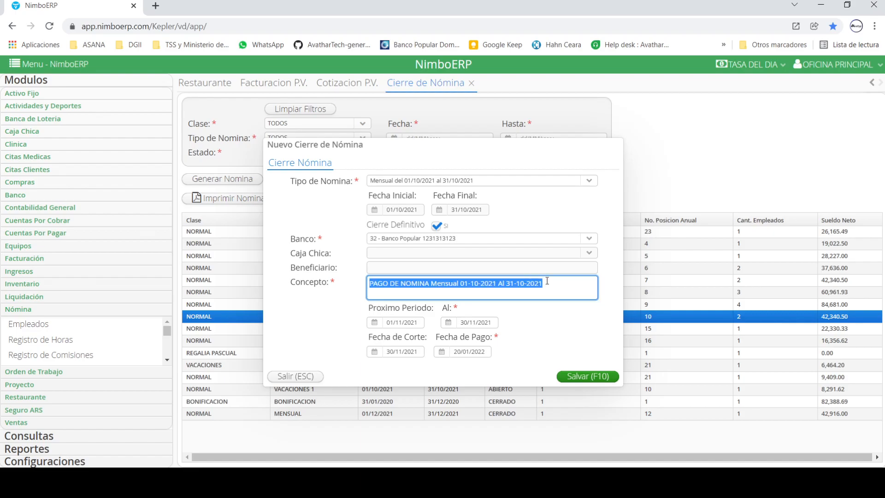
left_click(359, 315)
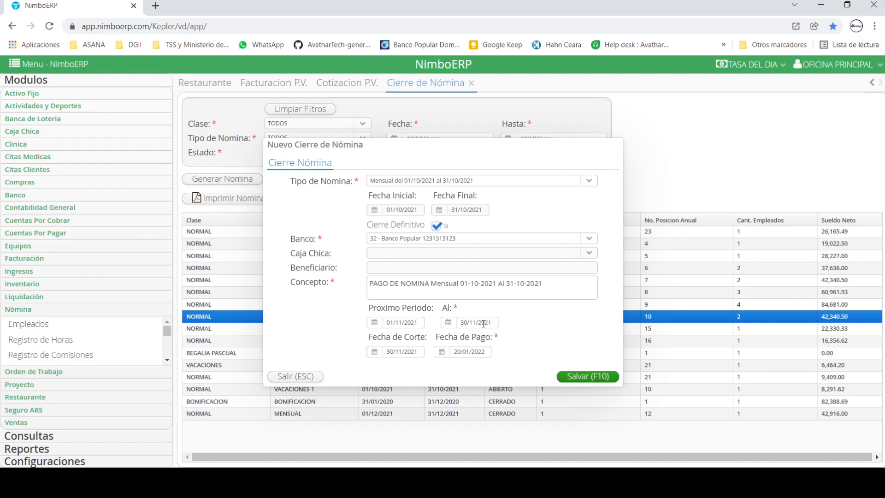
triple_click(392, 338)
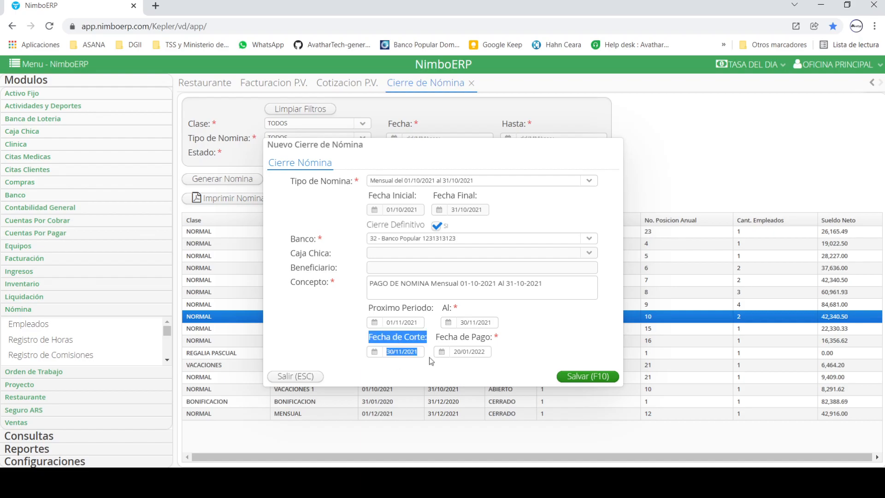
left_click(432, 349)
left_click(410, 351)
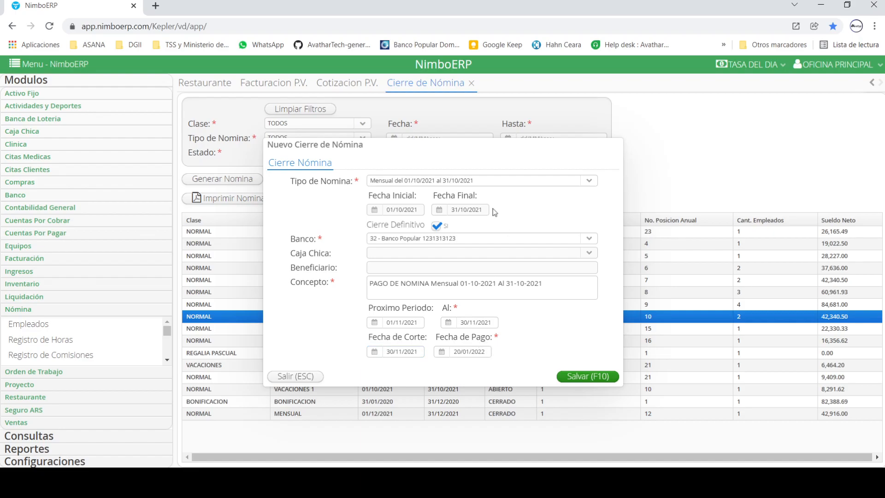
Set the Fecha de Pago to 31/10/2021, copied from the Fecha Final, and save the payroll closing
left_click_drag(484, 208, 450, 211)
key("ctrl+c")
left_click_drag(496, 353, 415, 364)
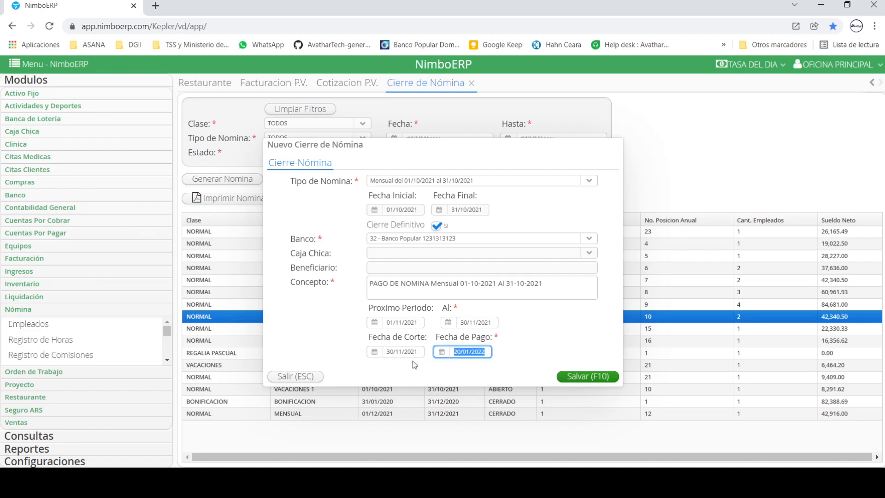
key("ctrl+v")
left_click(440, 355)
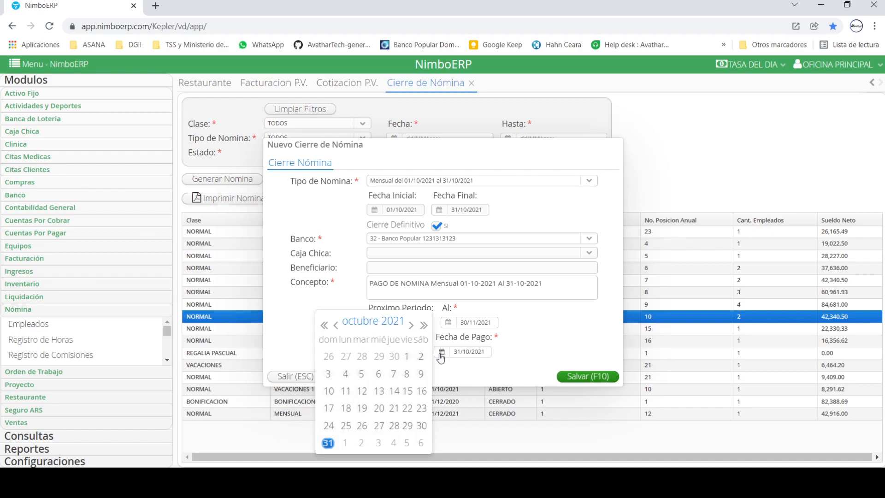
left_click(441, 356)
left_click(588, 378)
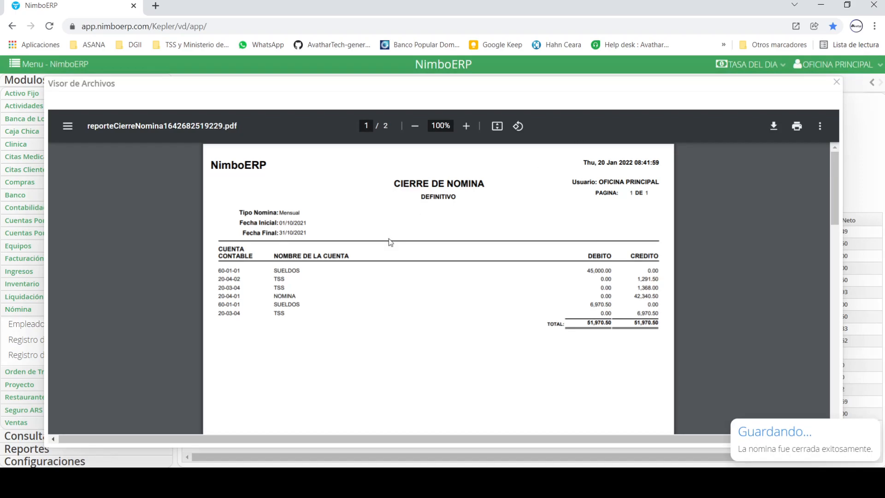
Review both pages of the definitive payroll closing report and close the file viewer
left_click_drag(420, 201, 501, 193)
left_click(561, 293)
scroll(405, 332, "down", 10)
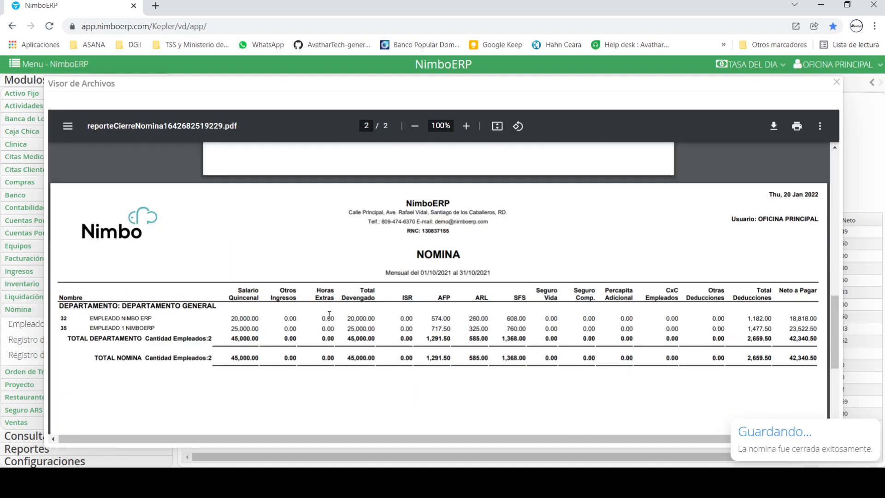
left_click(837, 83)
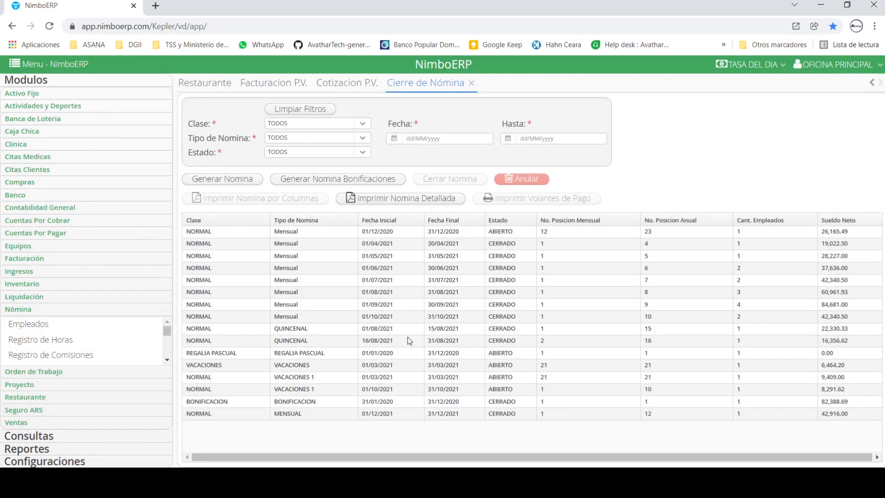
Open the payslip form for the October 2021 Mensual payroll and choose closing 31/10/2021 with TODOS for both department and employee
left_click(348, 319)
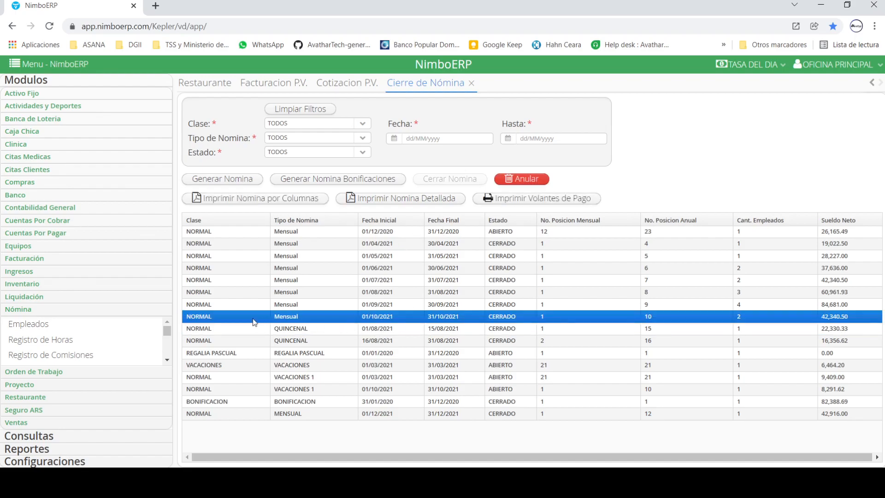
left_click(532, 198)
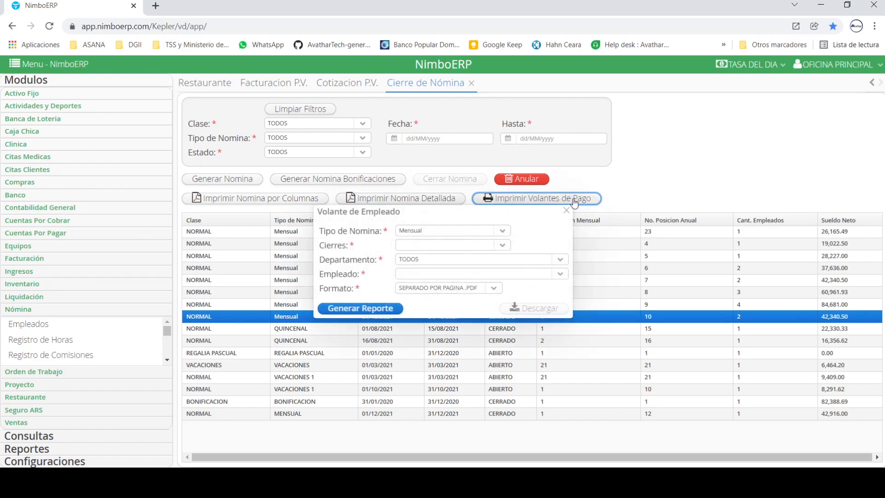
left_click(501, 245)
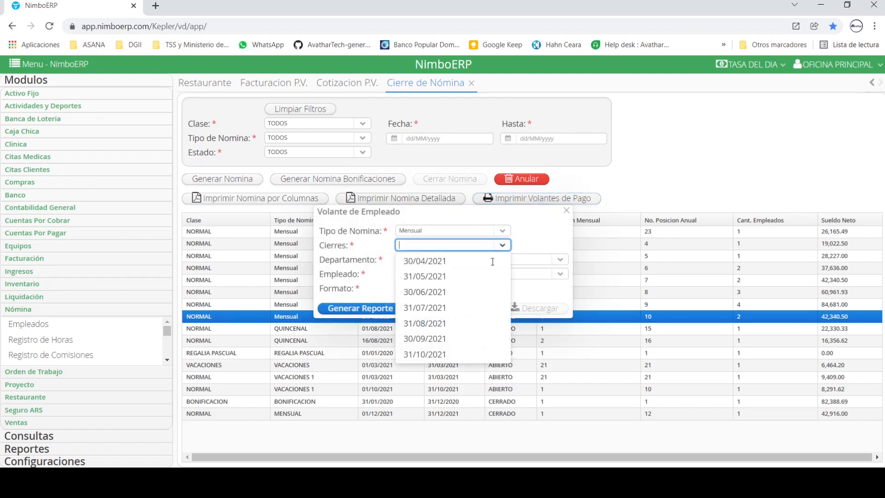
left_click(473, 354)
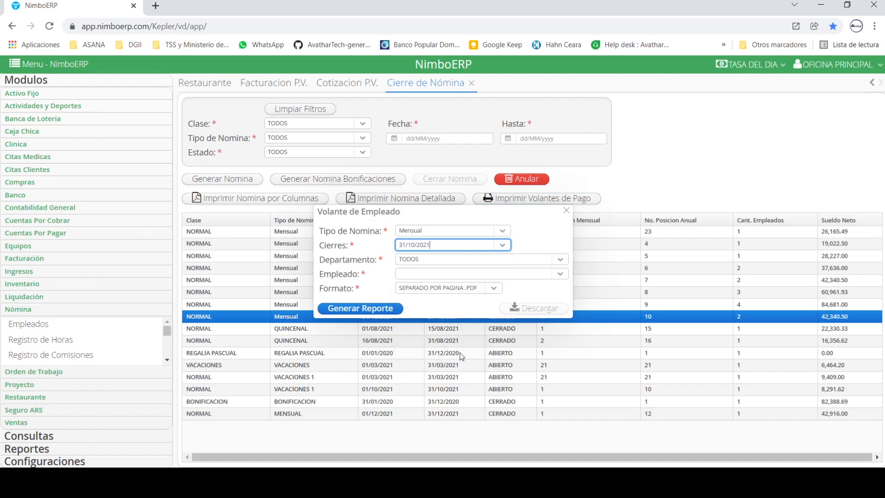
left_click(559, 257)
left_click(524, 273)
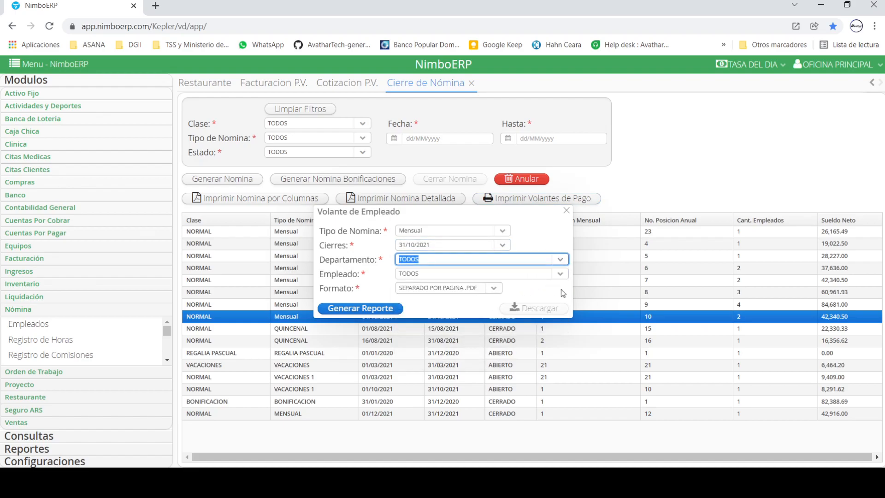
left_click(560, 273)
left_click(518, 290)
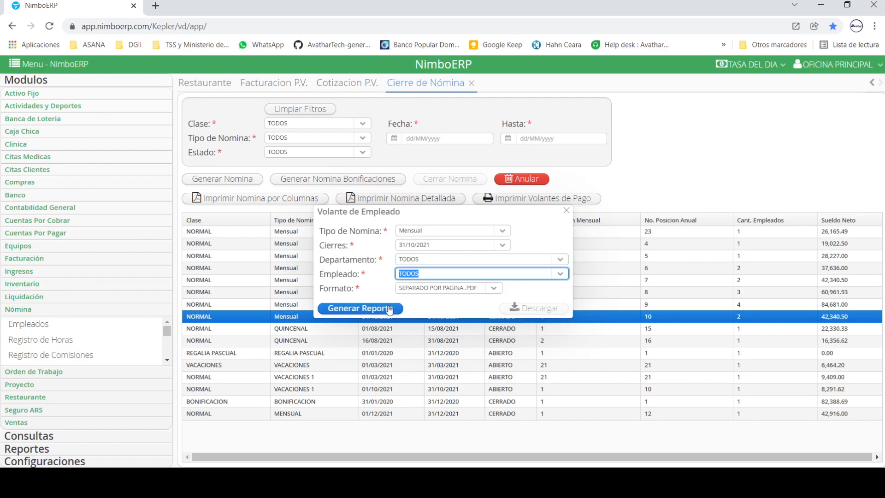
Check the available payslip formats, keep SEPARADO POR PAGINA .PDF and generate the payslip report
left_click(493, 288)
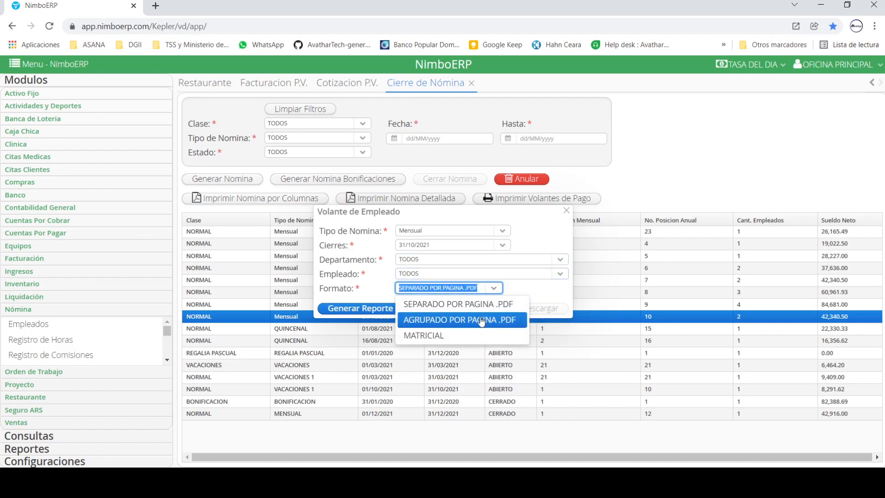
left_click(381, 286)
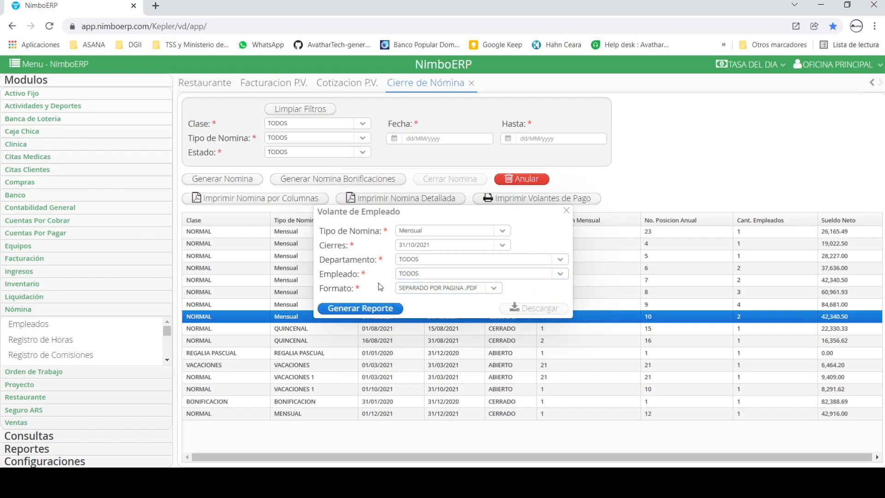
left_click(381, 308)
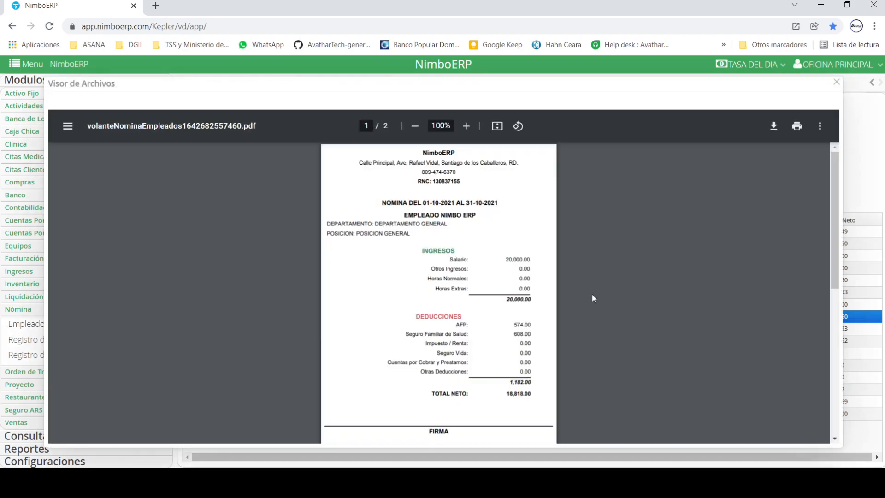
Review the employees' October payslips in the file viewer, and close the viewer and the Volante de Empleado form
scroll(592, 294, "down", 5)
scroll(592, 294, "up", 5)
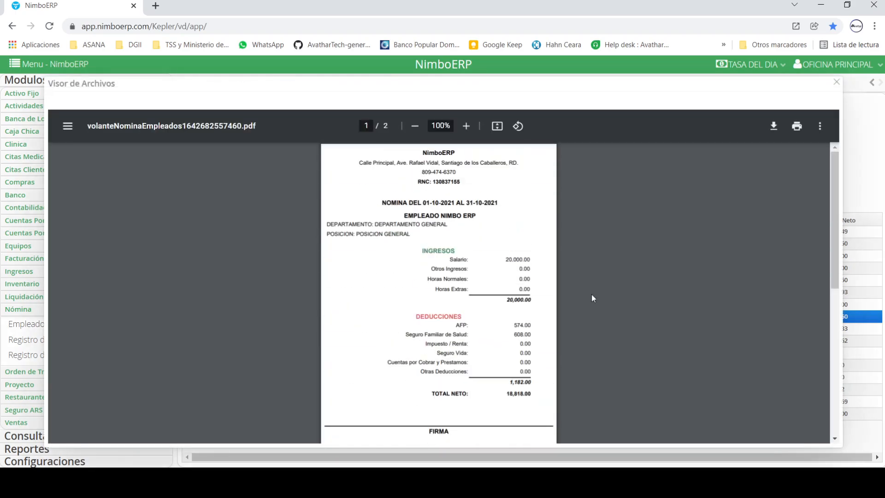
scroll(659, 192, "down", 1)
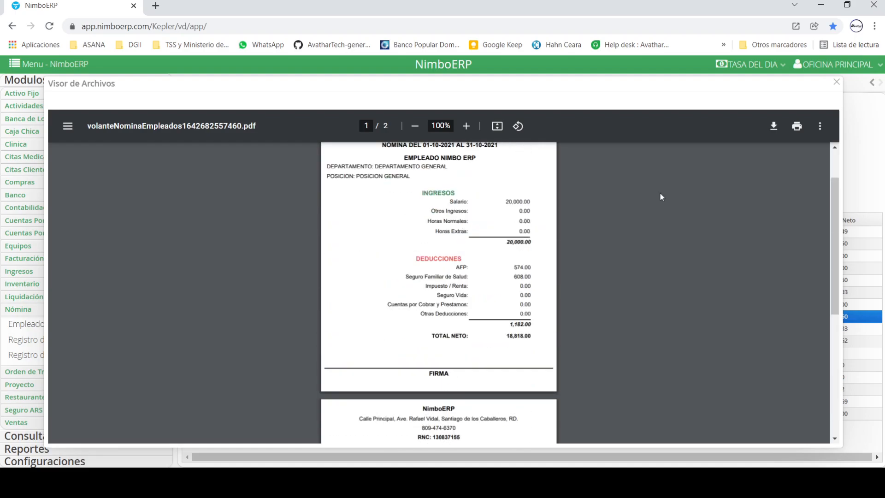
scroll(659, 193, "up", 1)
left_click(837, 82)
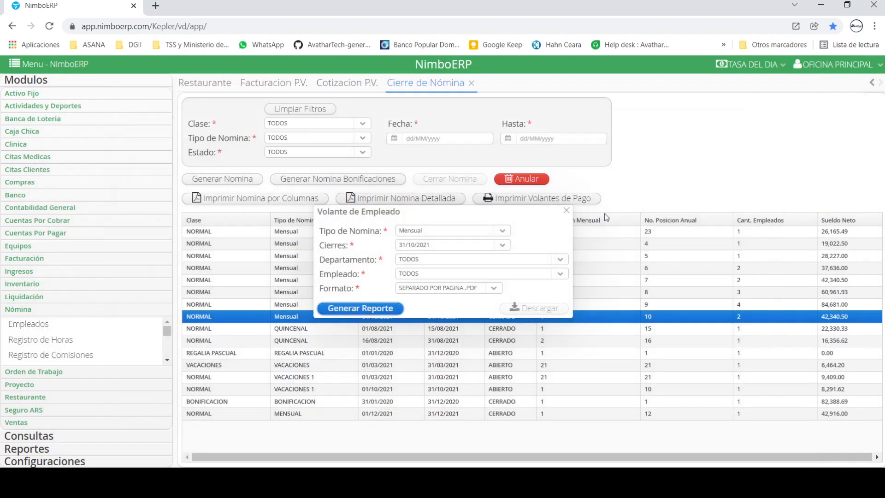
left_click(567, 210)
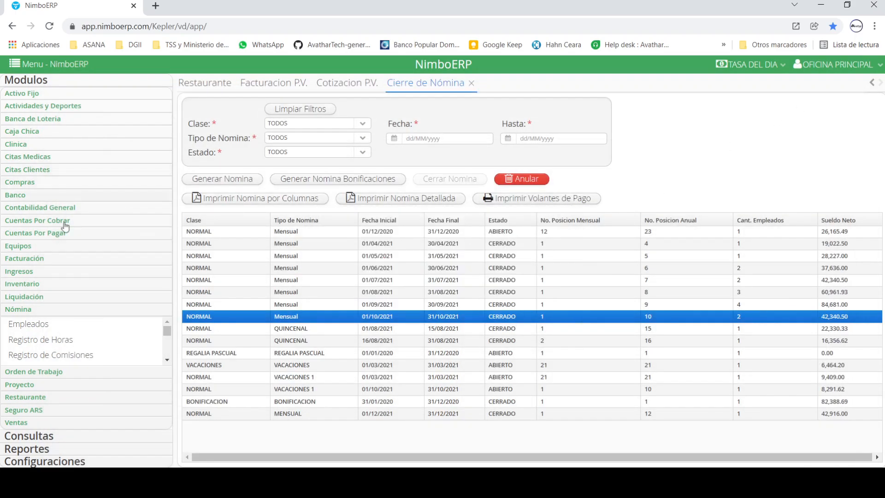
Generate the R. Reimprimir Nomina report for the Mensual closing of 31/10/2021 with the VER PATRON option
left_click(31, 449)
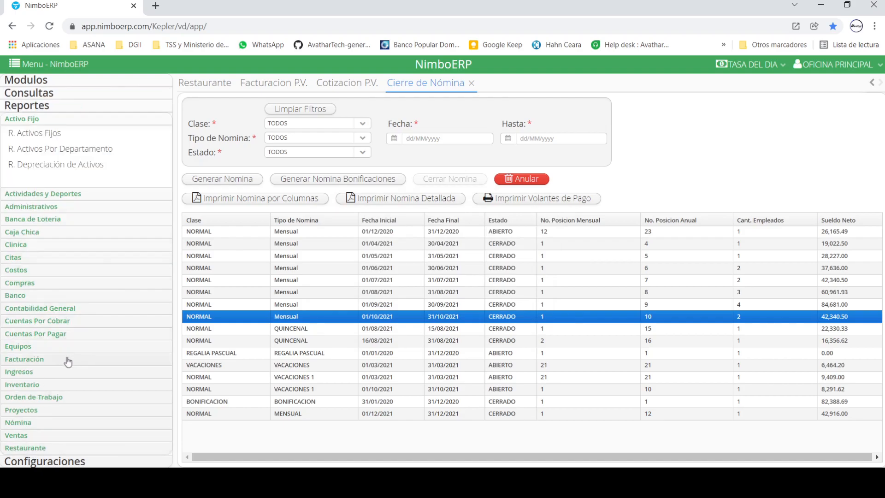
left_click(30, 422)
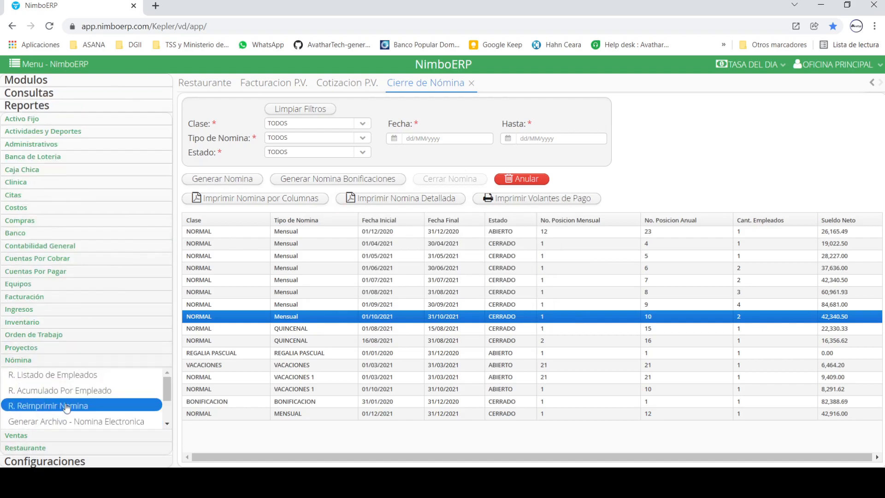
left_click(67, 408)
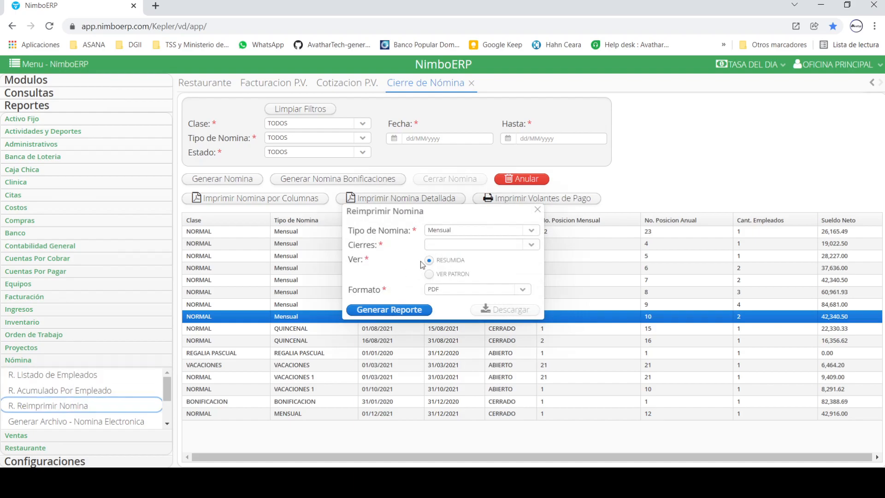
left_click(532, 231)
left_click(531, 245)
left_click(530, 246)
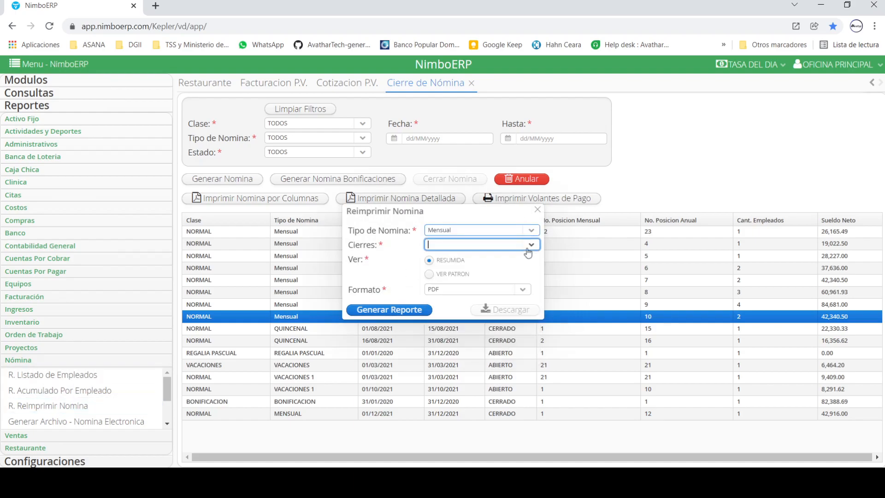
left_click(506, 353)
left_click(464, 275)
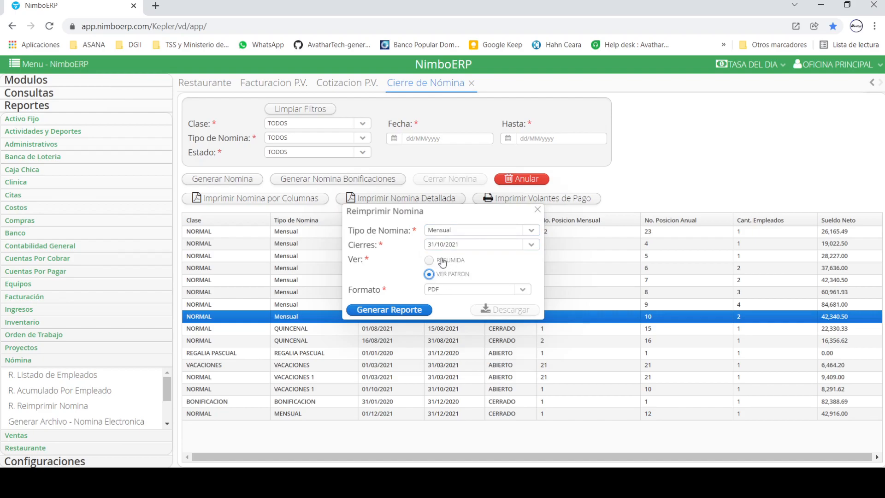
left_click(410, 311)
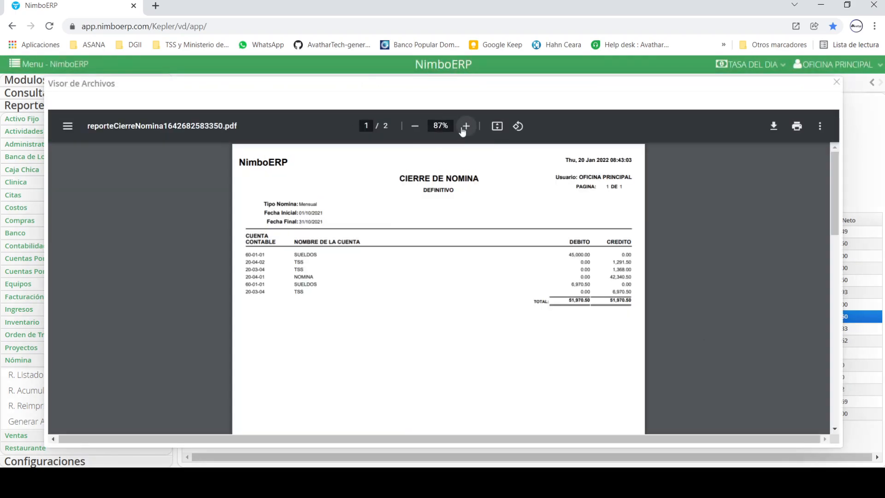
Examine the EMPLEADOR contribution columns (ARL, SFS, AFP, INFOTEP) and the signature lines of the reprinted payroll, and close the viewer
scroll(480, 198, "down", 10)
left_click_drag(715, 255, 782, 257)
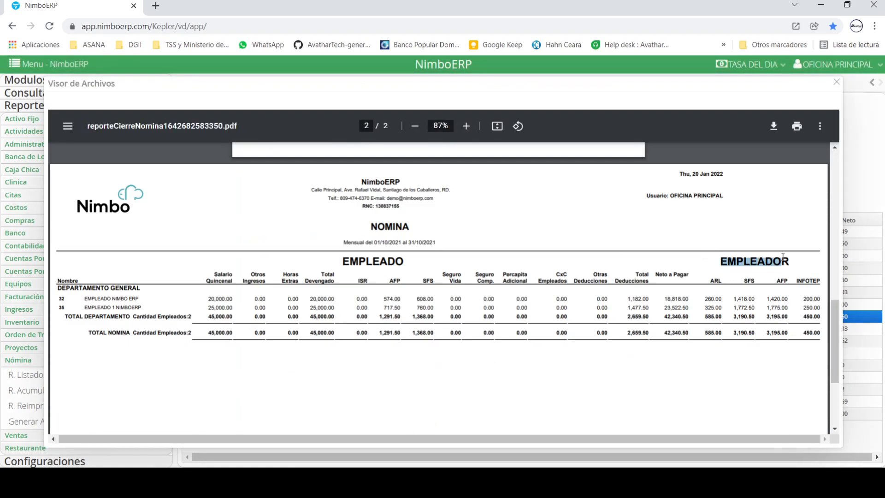
left_click_drag(709, 282, 741, 282)
double_click(751, 282)
left_click_drag(795, 282, 821, 282)
scroll(788, 290, "down", 3)
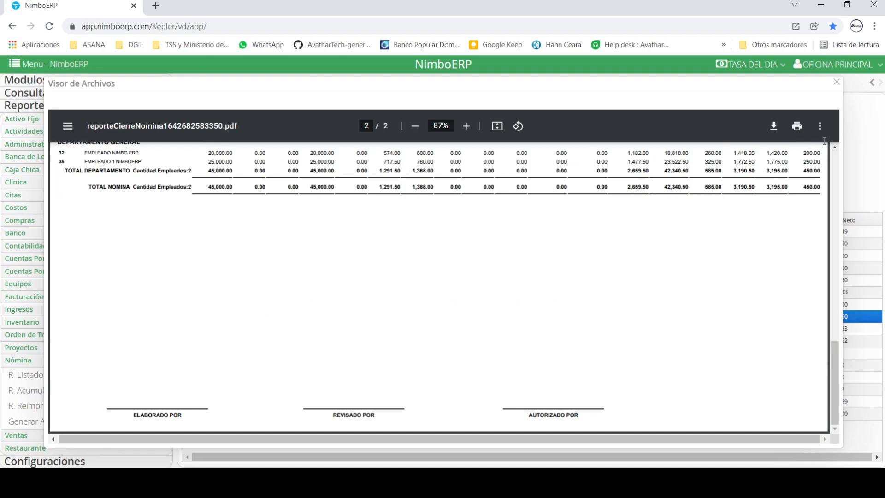
left_click(838, 83)
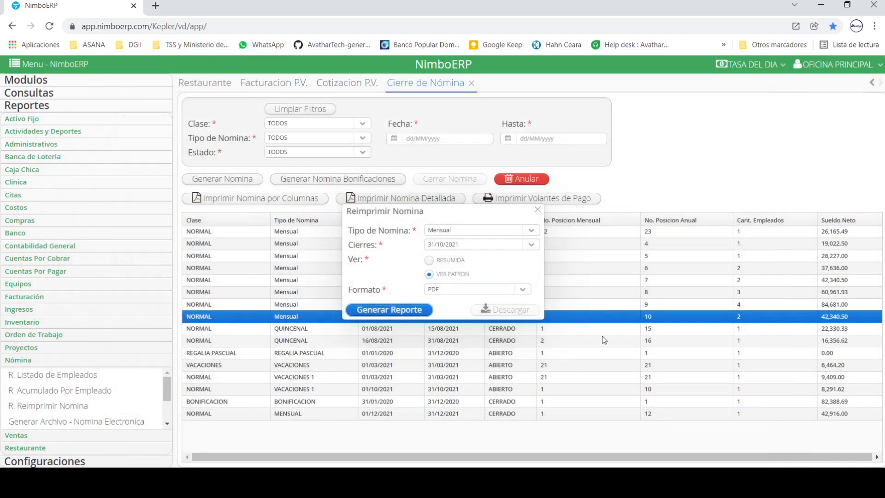